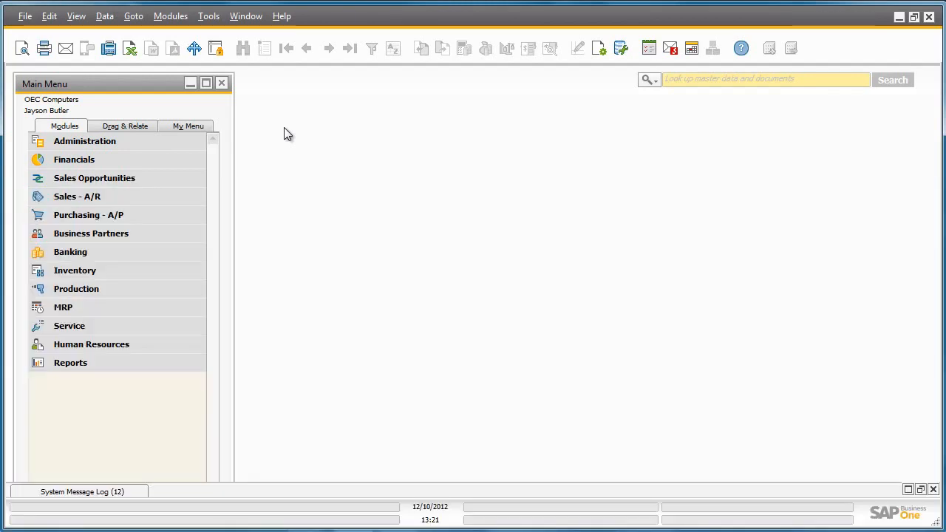
# - Check the Enable Advanced G/L Account Determination option in the company details' basic initialization settings and close them
pyautogui.click(199, 141)
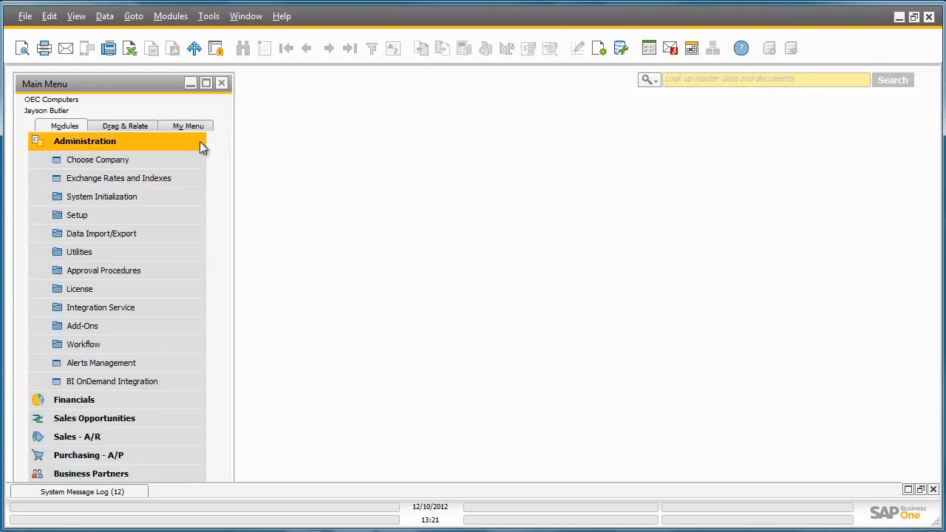
pyautogui.click(192, 195)
pyautogui.click(185, 213)
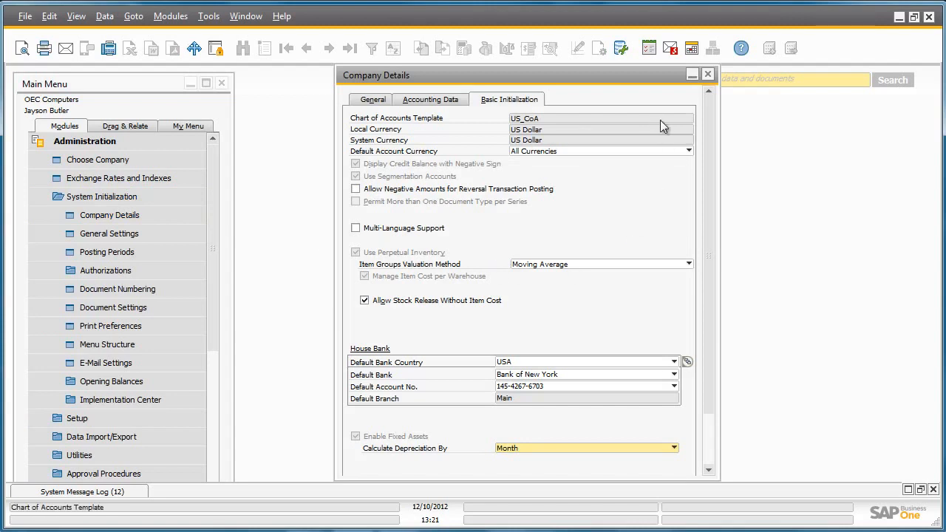
pyautogui.moveTo(705, 131); pyautogui.dragTo(701, 204)
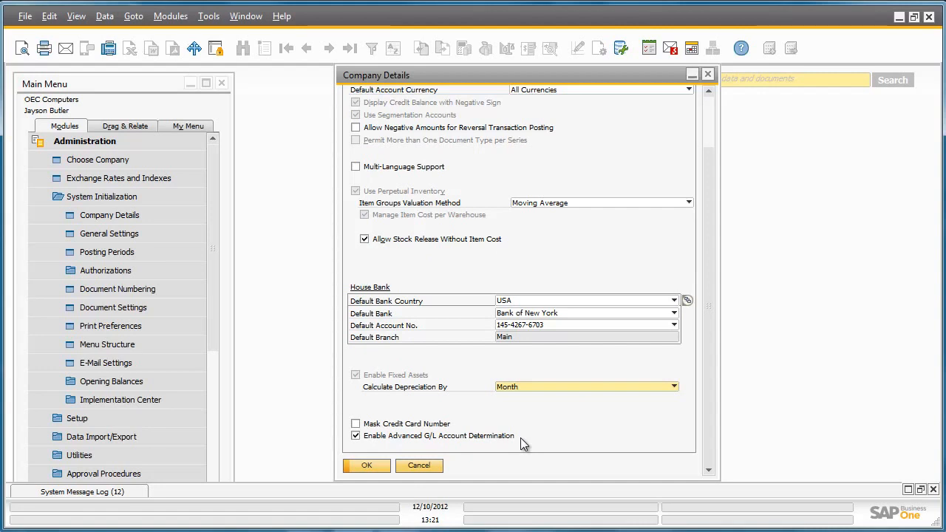
pyautogui.click(382, 466)
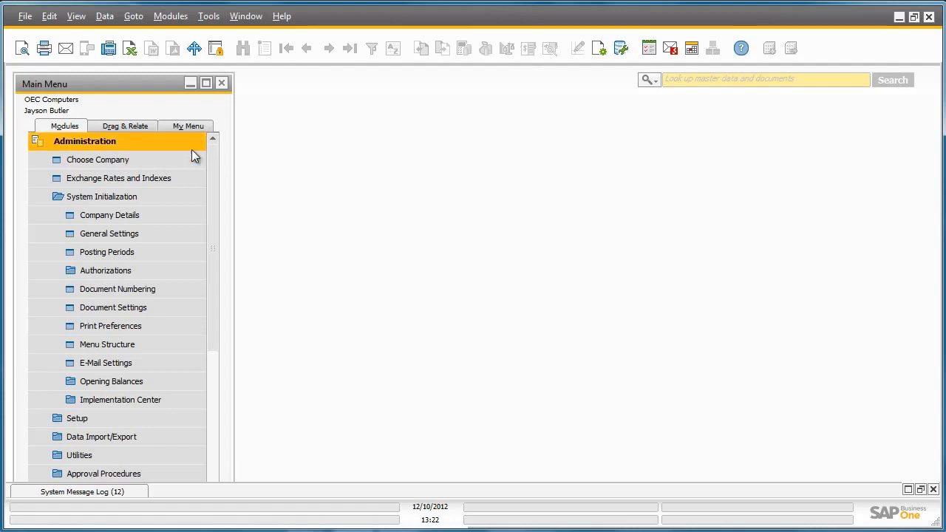
# - Open the G/L Account Determination window from the financials setup
pyautogui.click(188, 416)
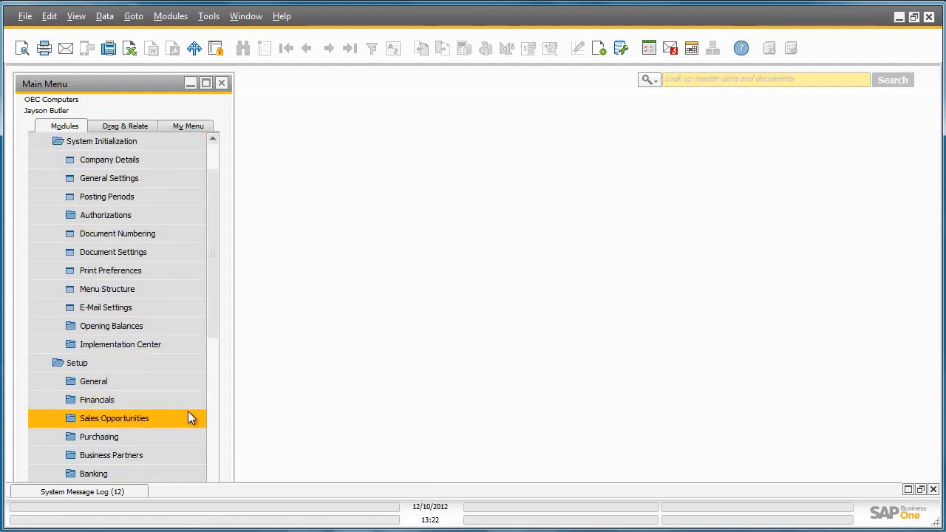
pyautogui.click(189, 403)
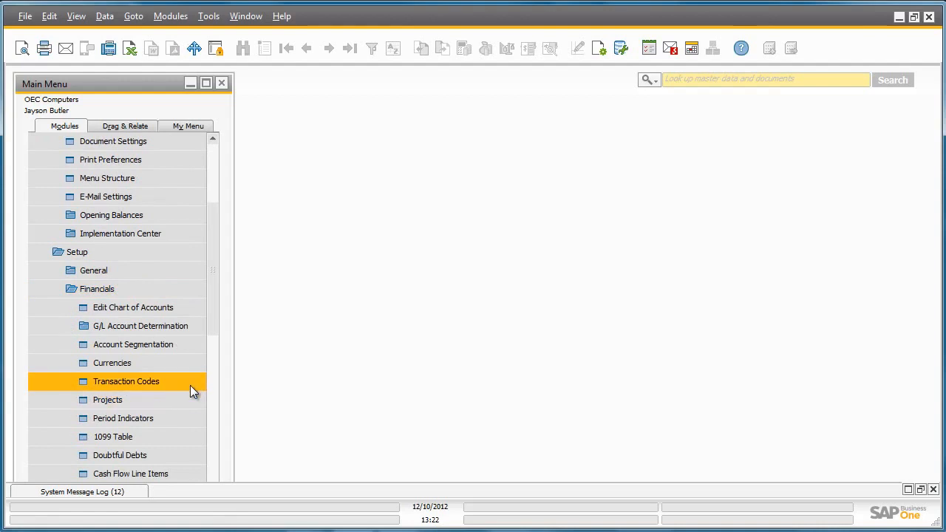
pyautogui.click(198, 329)
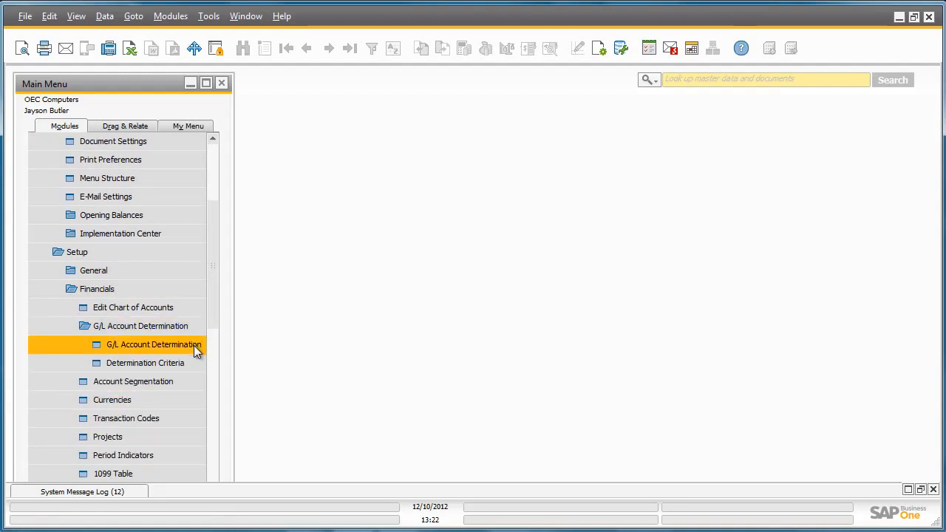
pyautogui.click(193, 345)
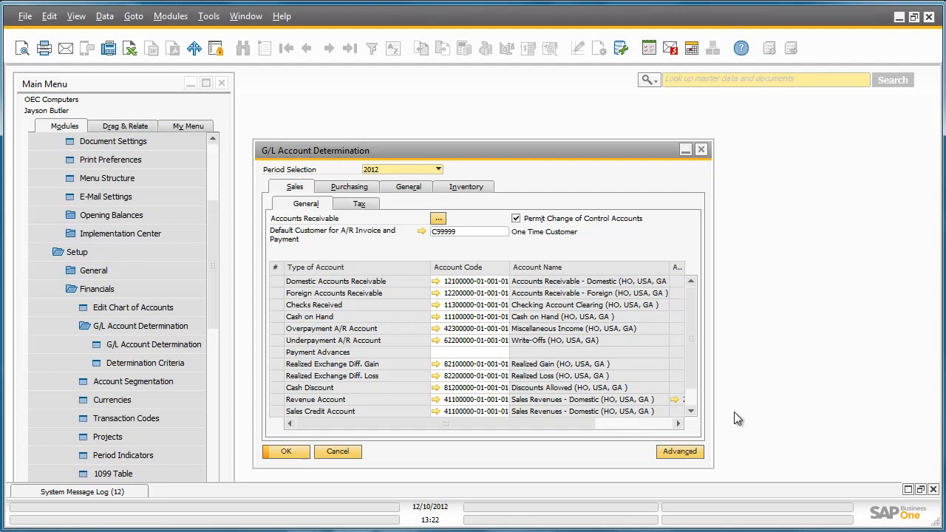
# - Examine the sales accounts and their Advanced Rules column, and open the advanced rules of the Revenue Account
pyautogui.moveTo(580, 425); pyautogui.dragTo(665, 421)
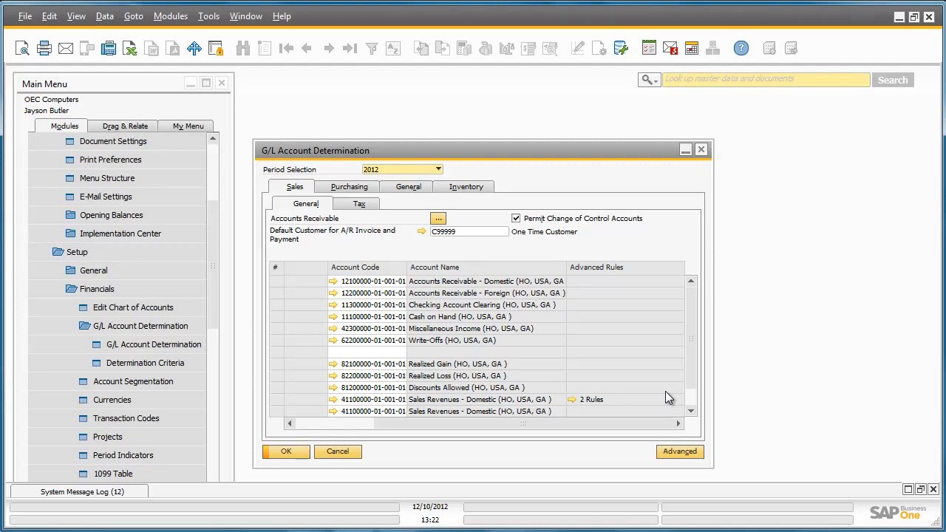
pyautogui.moveTo(653, 428); pyautogui.dragTo(500, 314)
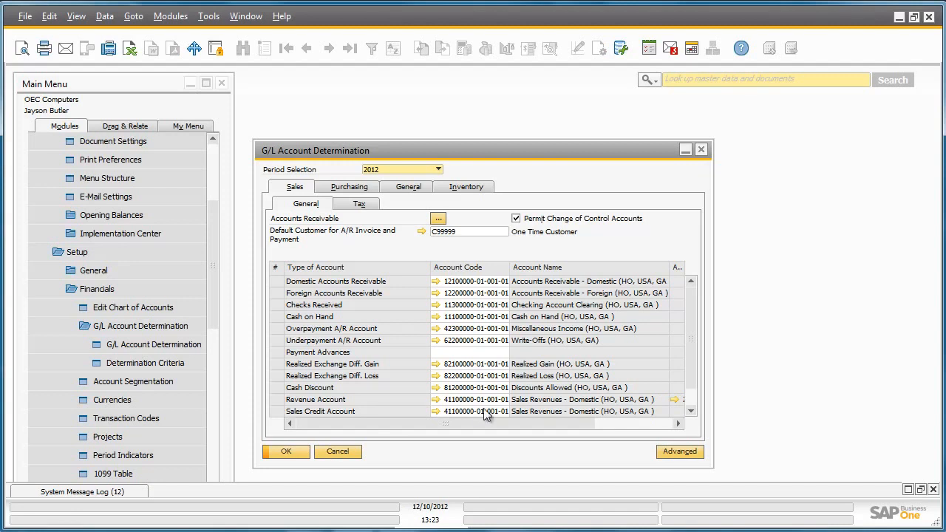
pyautogui.moveTo(507, 418); pyautogui.dragTo(585, 419)
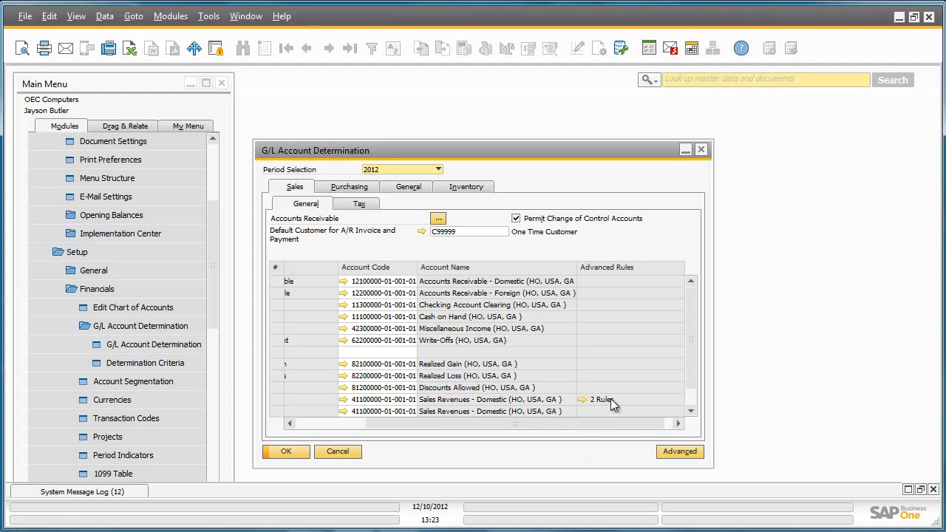
pyautogui.click(583, 400)
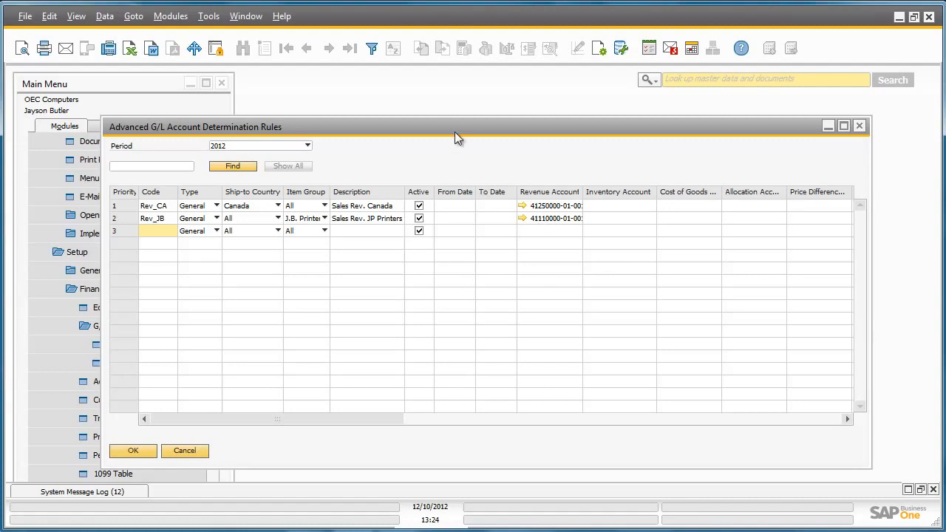
# - Check which determination criteria are active, and close the criteria, advanced rules and G/L Account Determination windows
pyautogui.moveTo(452, 125); pyautogui.dragTo(552, 118)
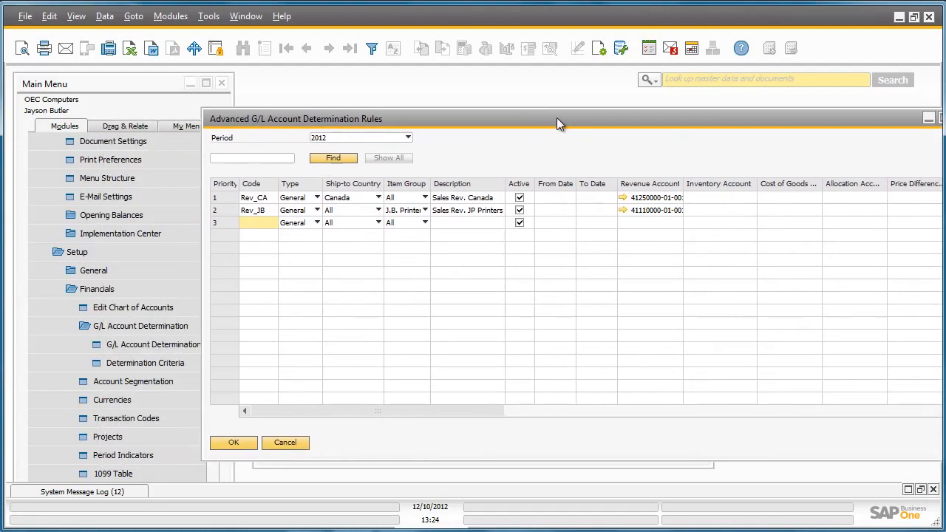
pyautogui.click(185, 363)
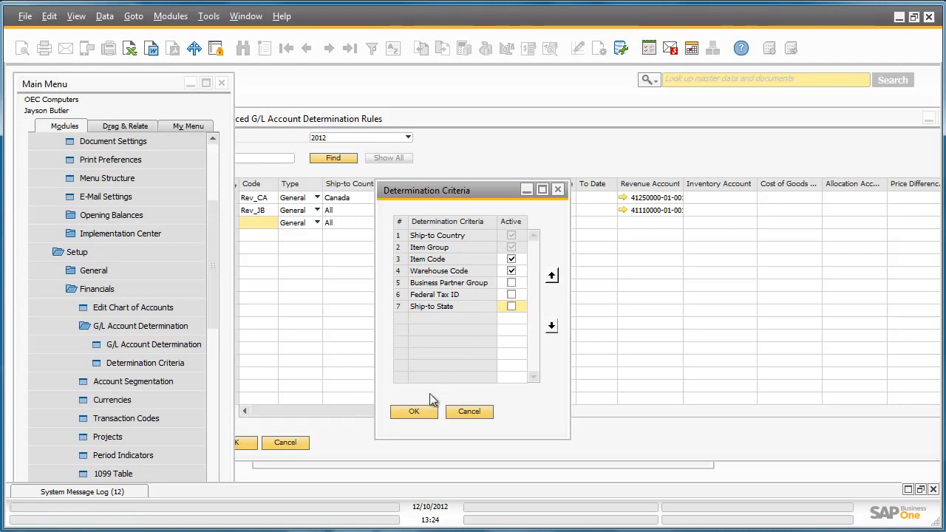
pyautogui.click(418, 414)
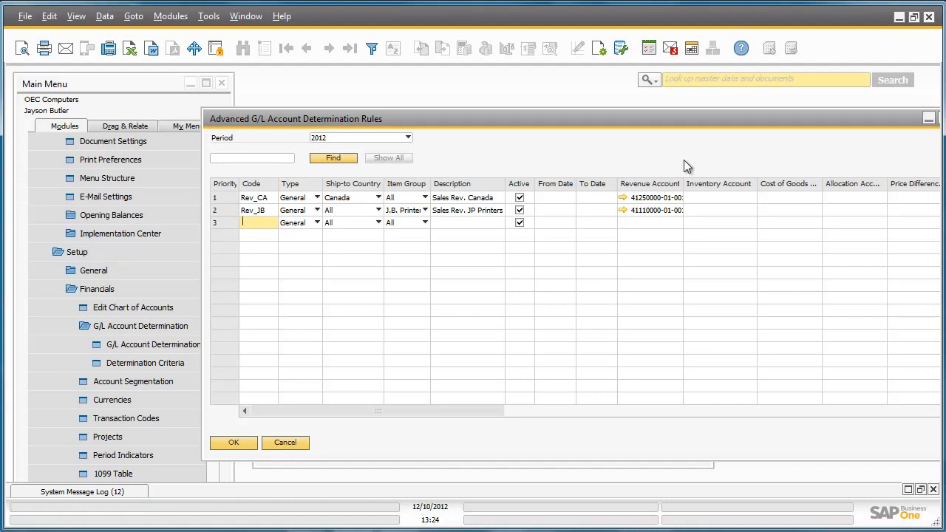
pyautogui.moveTo(747, 114); pyautogui.dragTo(684, 110)
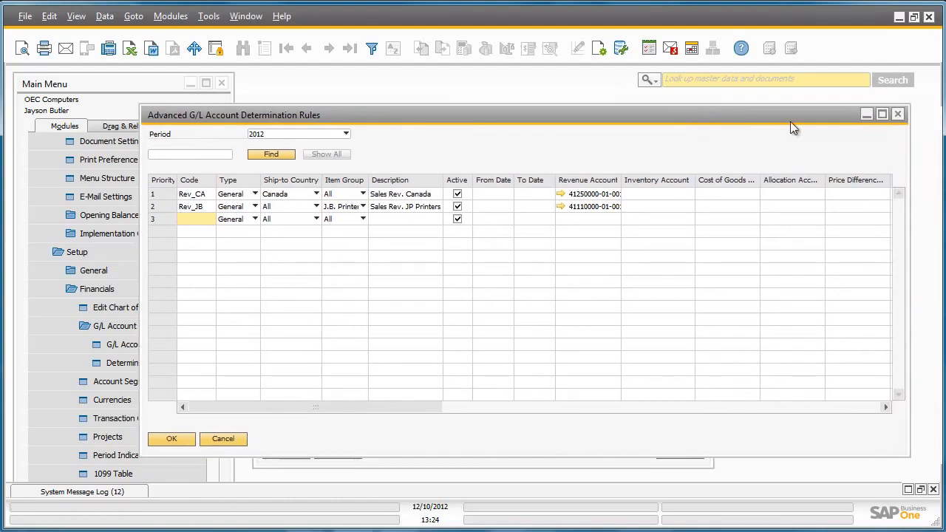
pyautogui.click(898, 114)
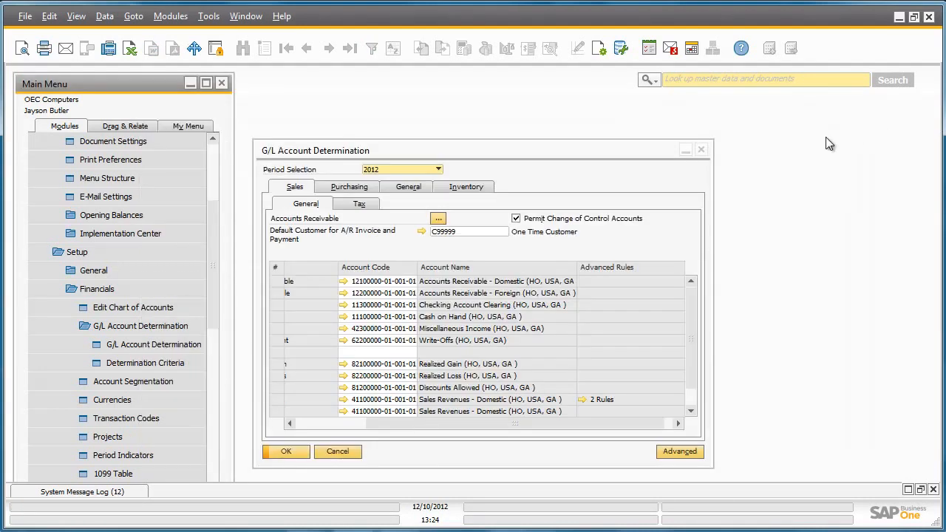
pyautogui.click(703, 150)
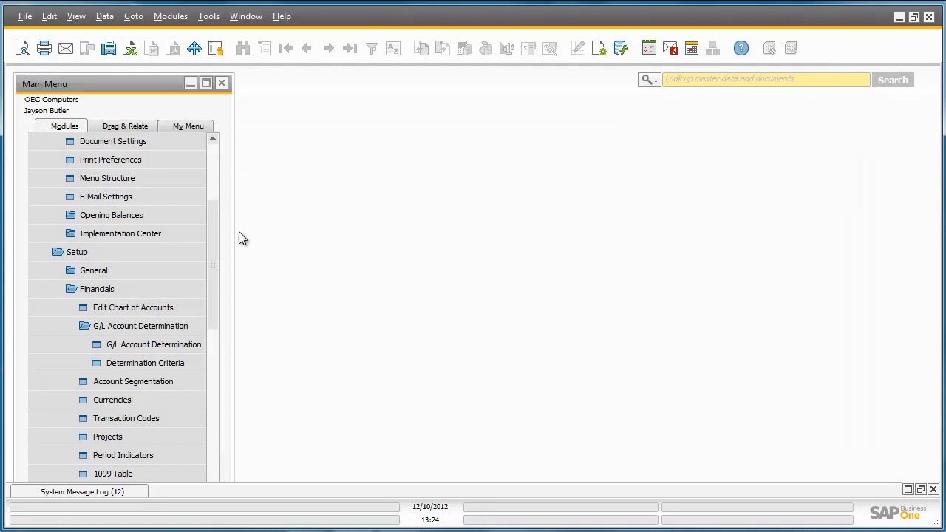
# - Start a new A/R invoice with SG Electronics as the customer
pyautogui.scroll(5, 217, 240)
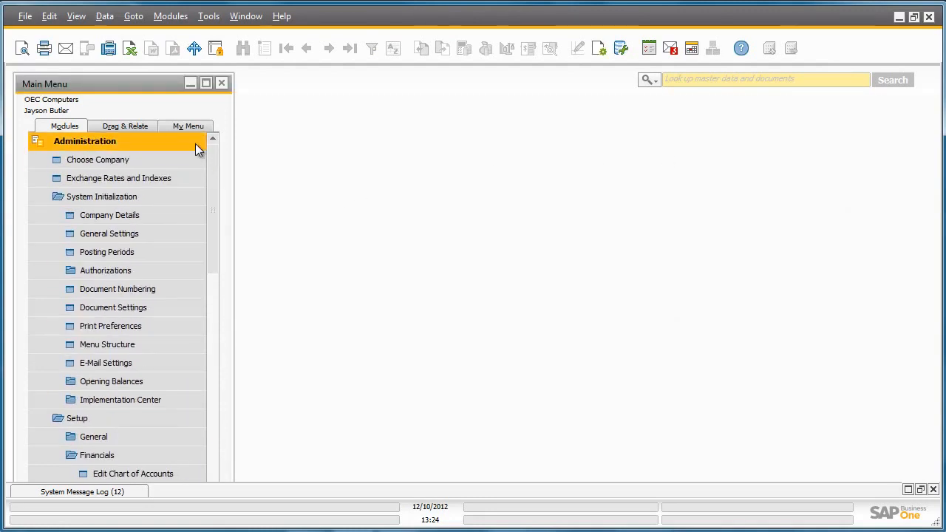
pyautogui.click(195, 144)
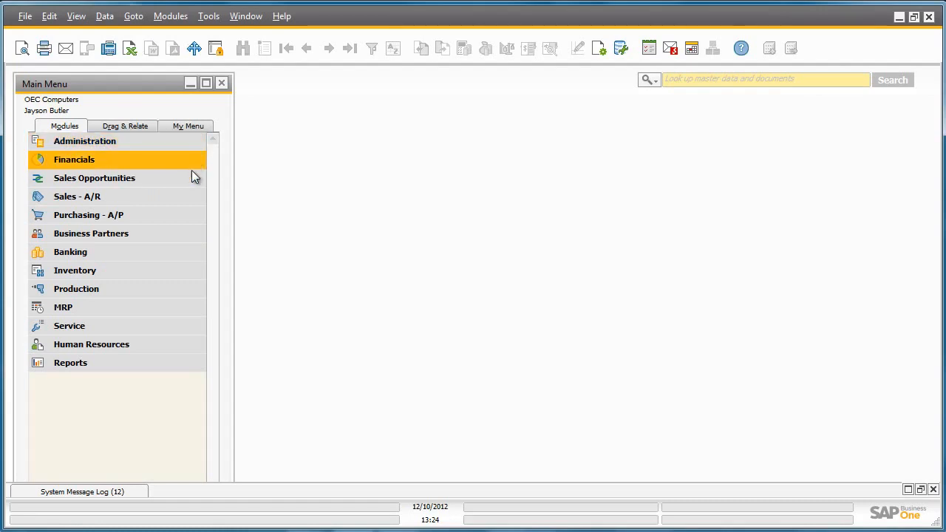
pyautogui.click(187, 195)
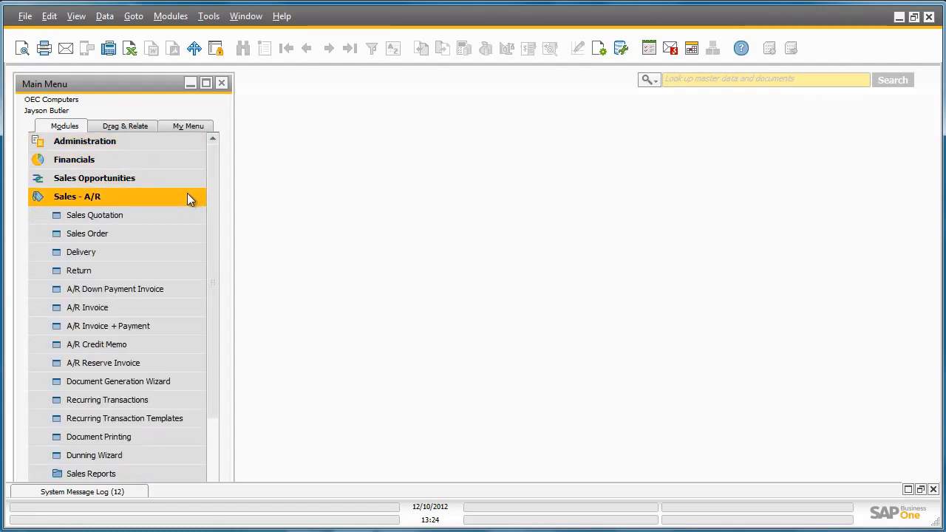
pyautogui.click(171, 306)
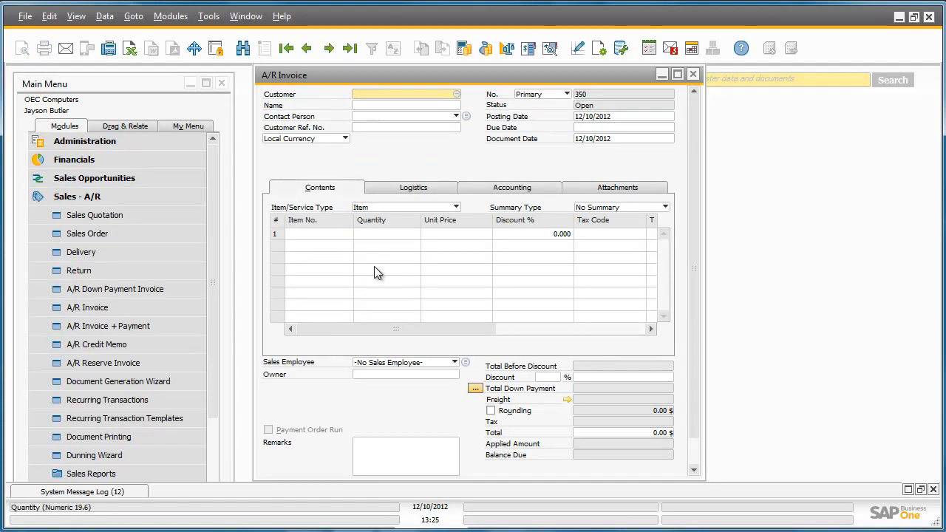
pyautogui.click(456, 95)
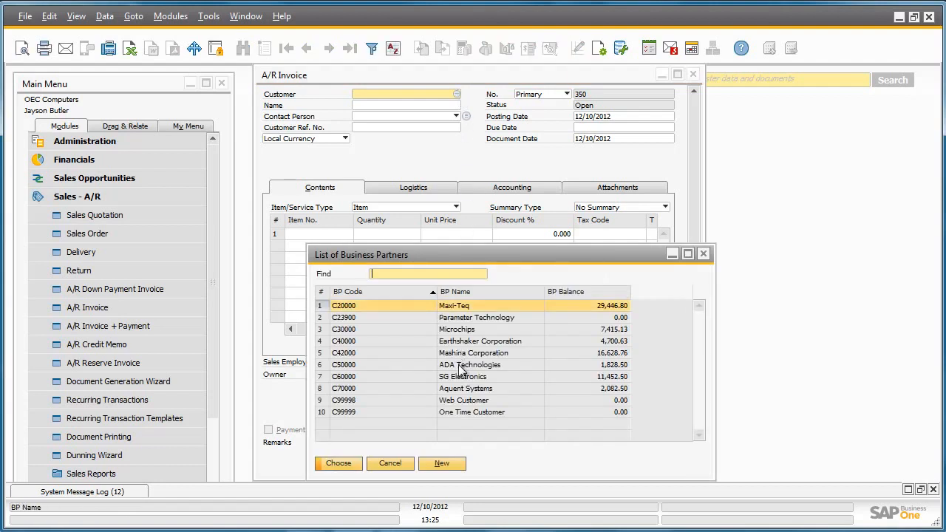
pyautogui.doubleClick(461, 378)
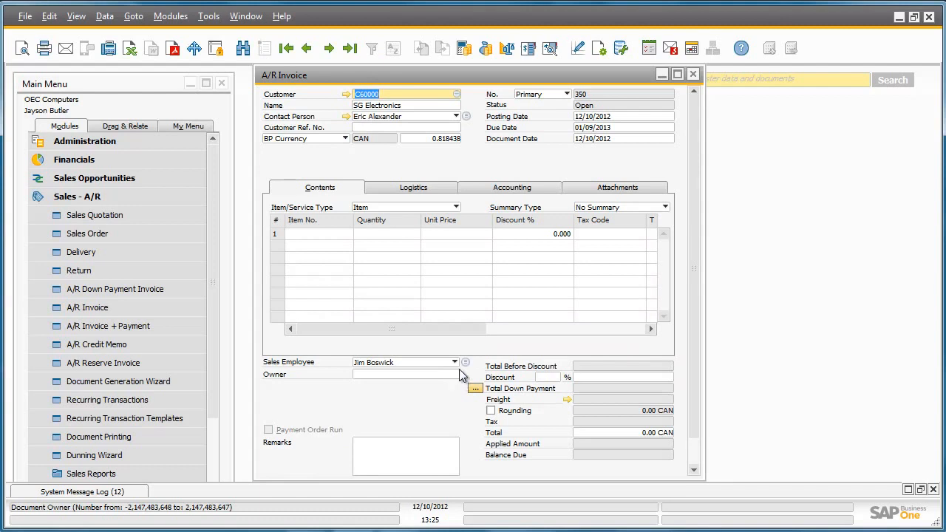
# - Add items A00001 and A00004 to the SG Electronics invoice, and preview its journal entry
pyautogui.click(347, 235)
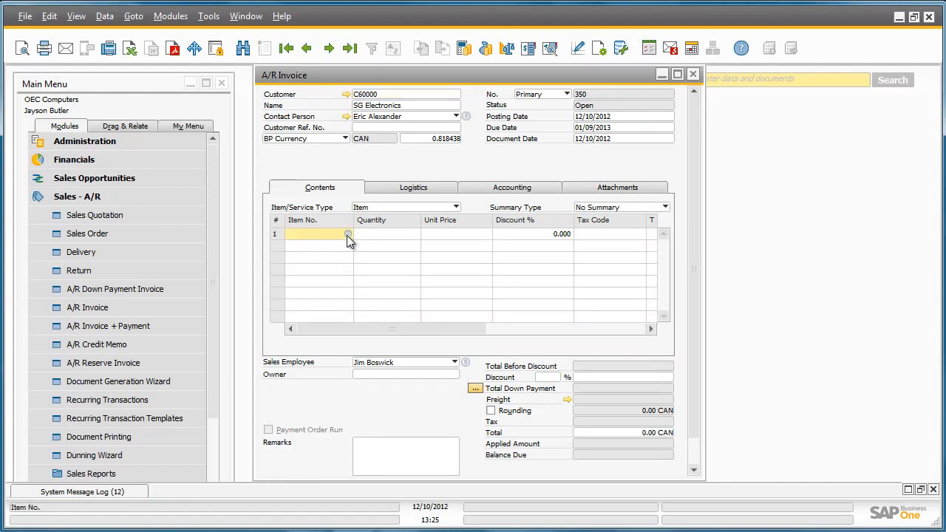
pyautogui.click(348, 235)
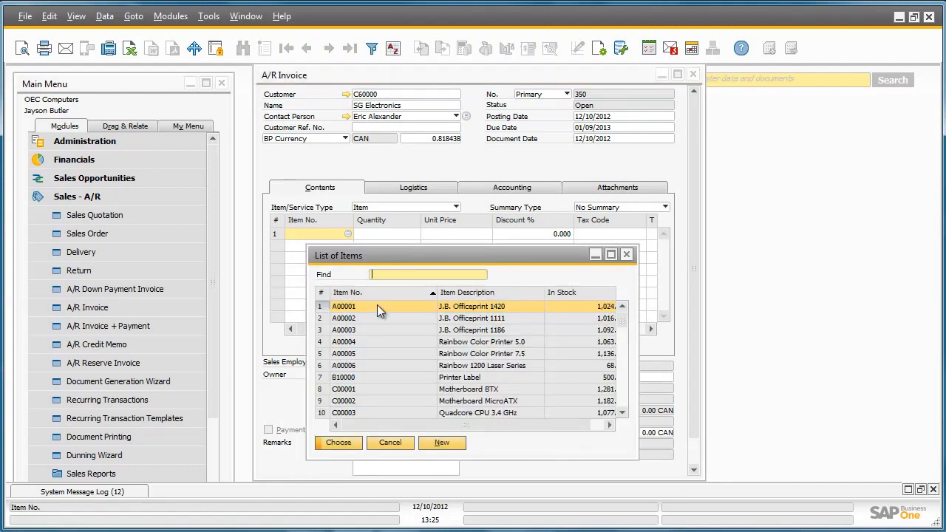
pyautogui.doubleClick(377, 304)
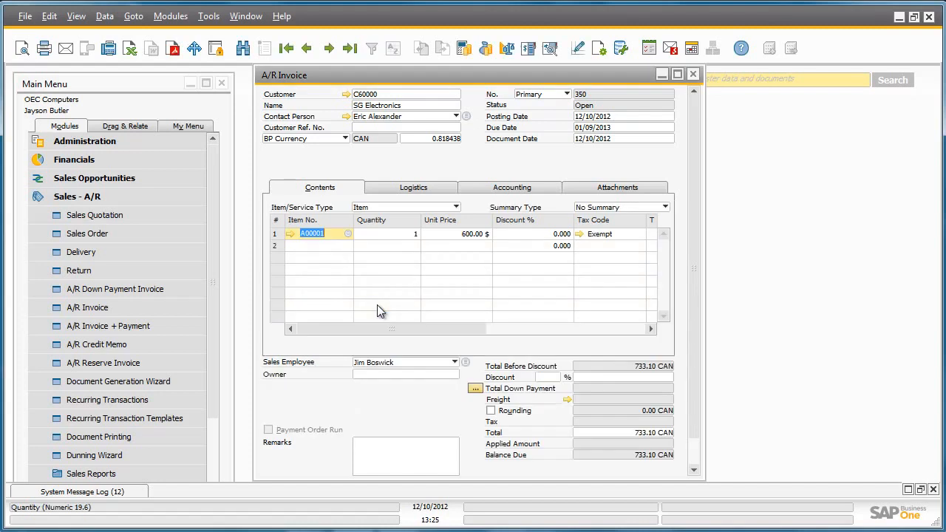
pyautogui.click(344, 247)
pyautogui.click(348, 247)
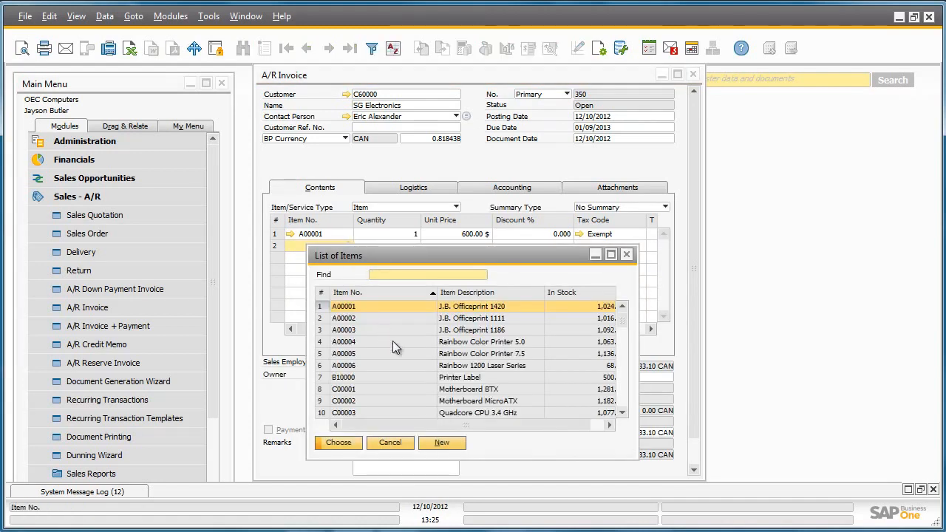
pyautogui.doubleClick(404, 342)
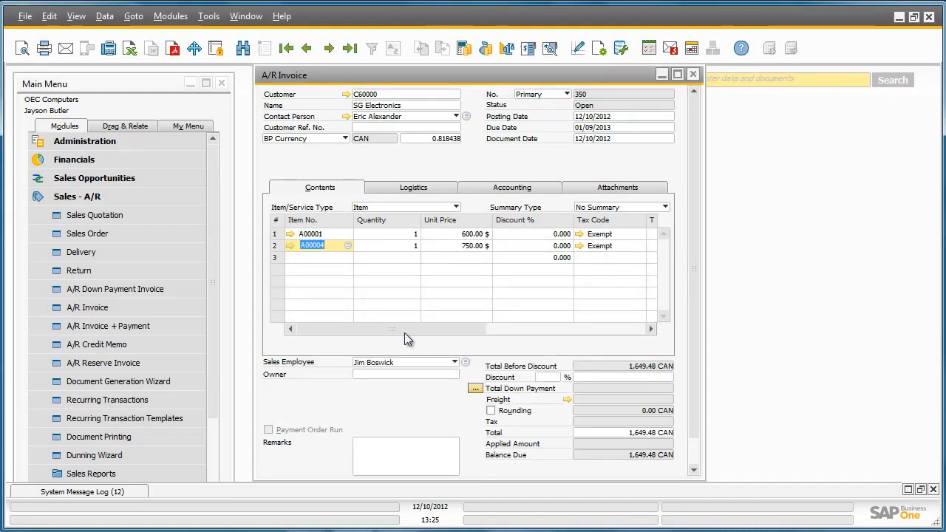
pyautogui.click(550, 56)
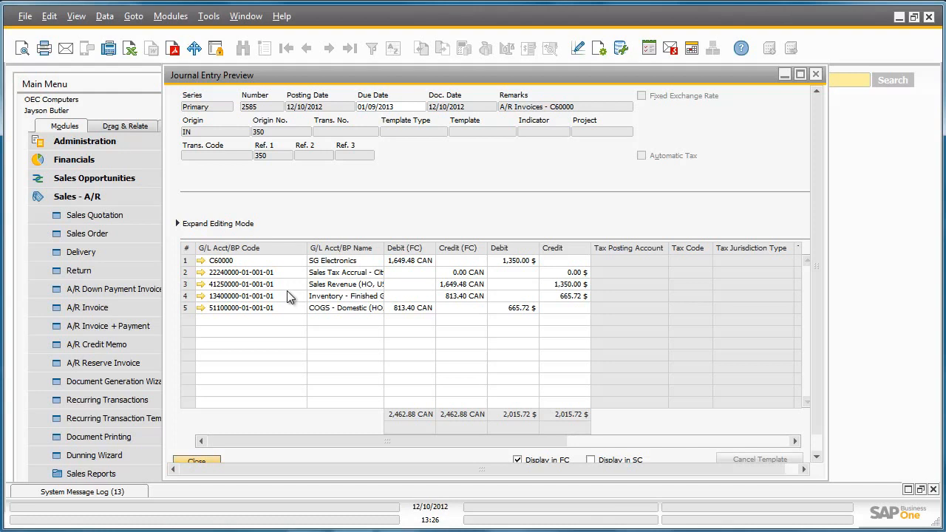
pyautogui.click(816, 75)
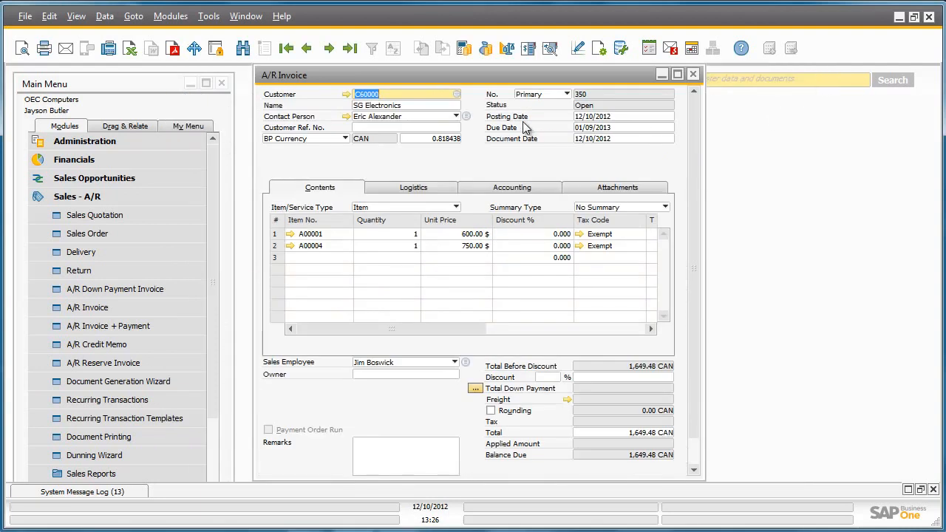
# - Change the invoice's customer to Parameter Technology and enter items A00001 and A00004 on its lines
pyautogui.click(456, 94)
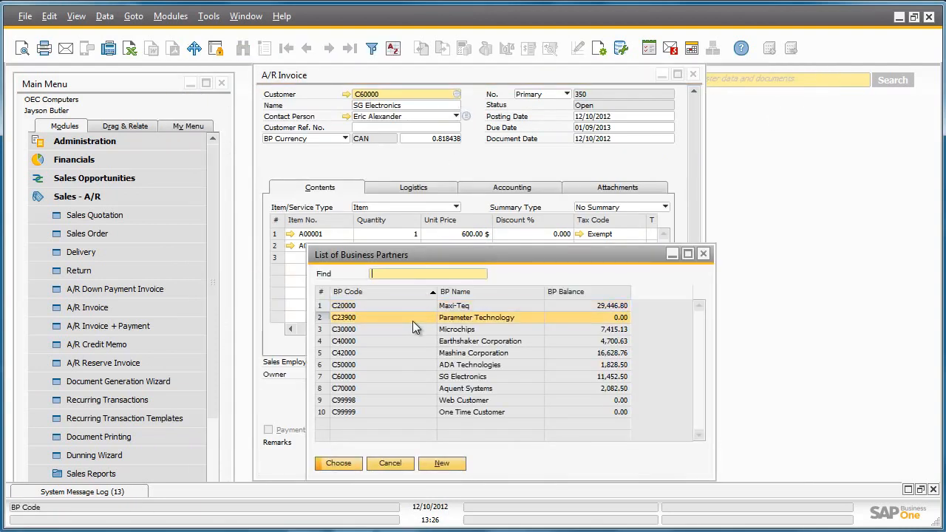
pyautogui.doubleClick(413, 320)
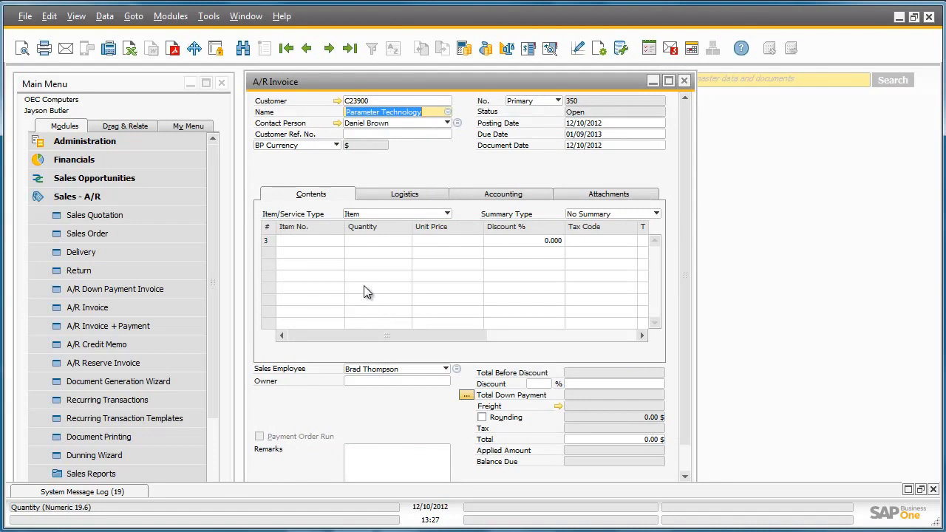
pyautogui.click(340, 241)
pyautogui.click(339, 240)
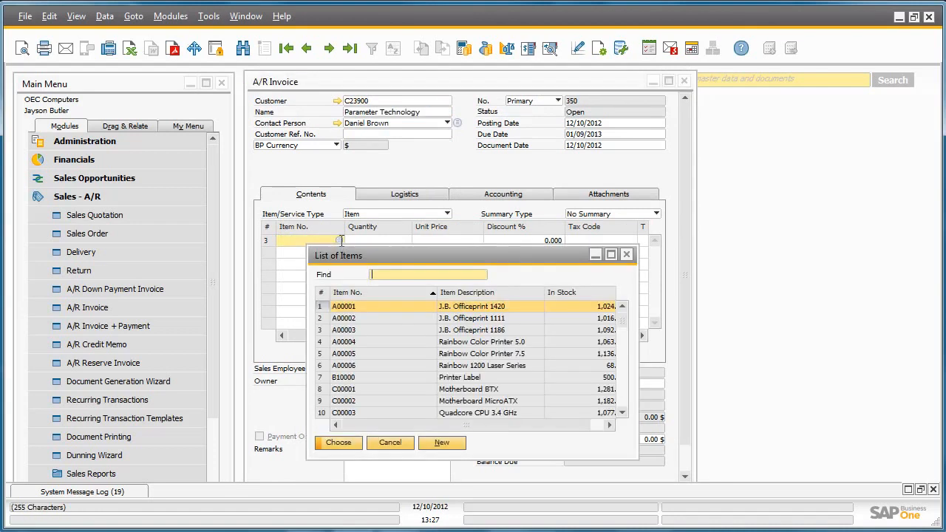
pyautogui.doubleClick(322, 310)
pyautogui.click(338, 252)
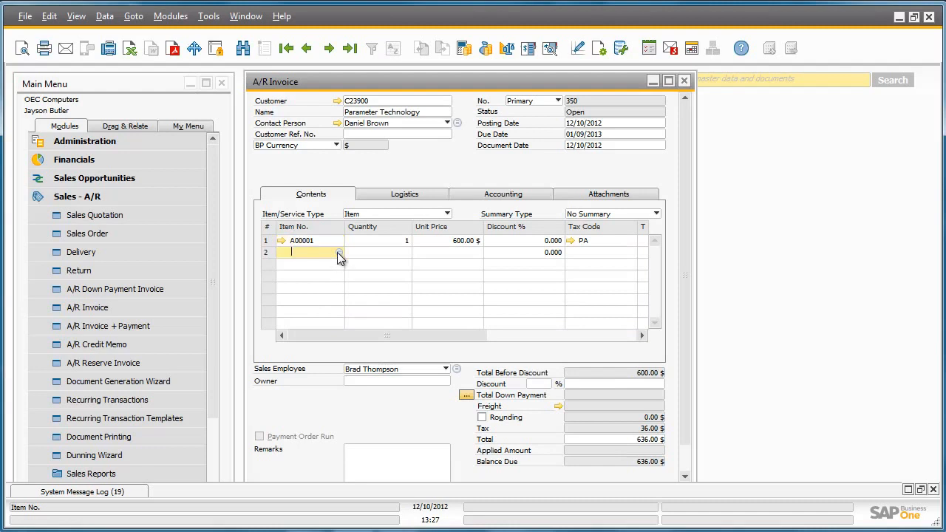
pyautogui.click(337, 252)
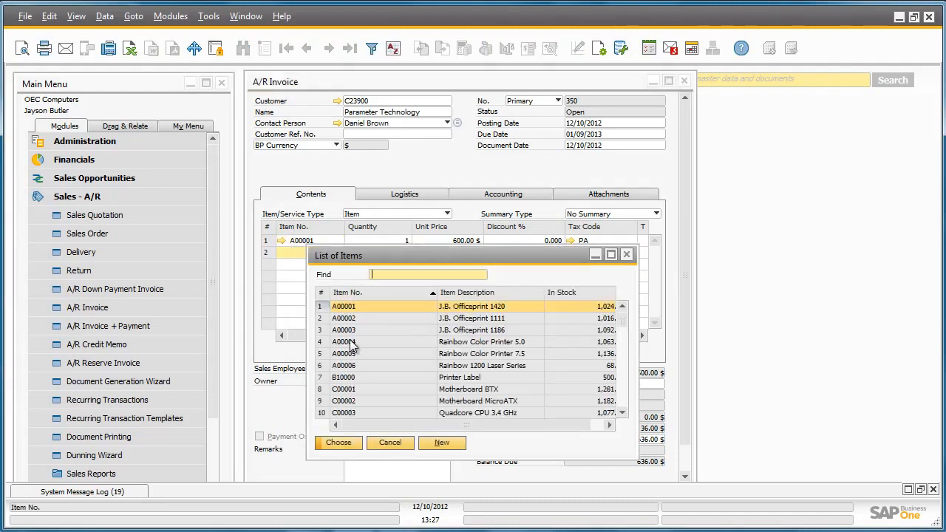
pyautogui.doubleClick(324, 343)
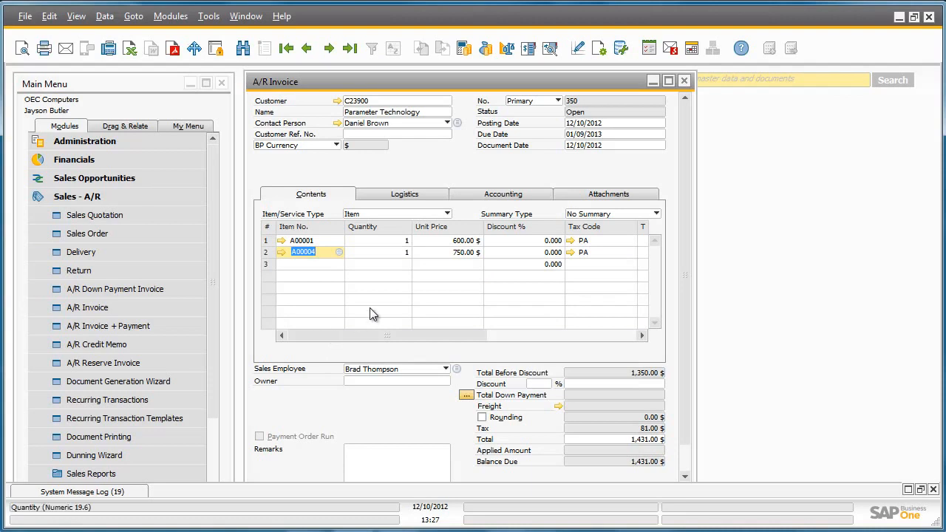
# - Preview the journal entry for the Parameter Technology invoice
pyautogui.click(549, 50)
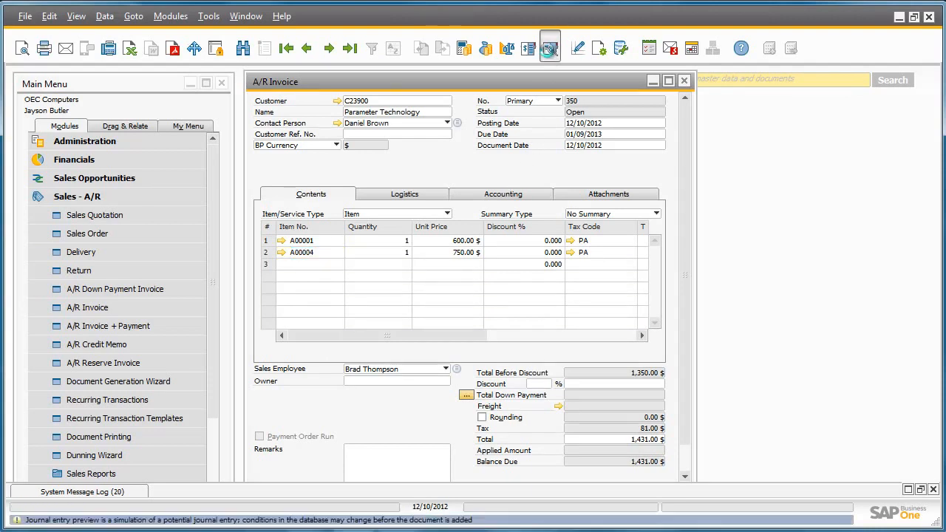